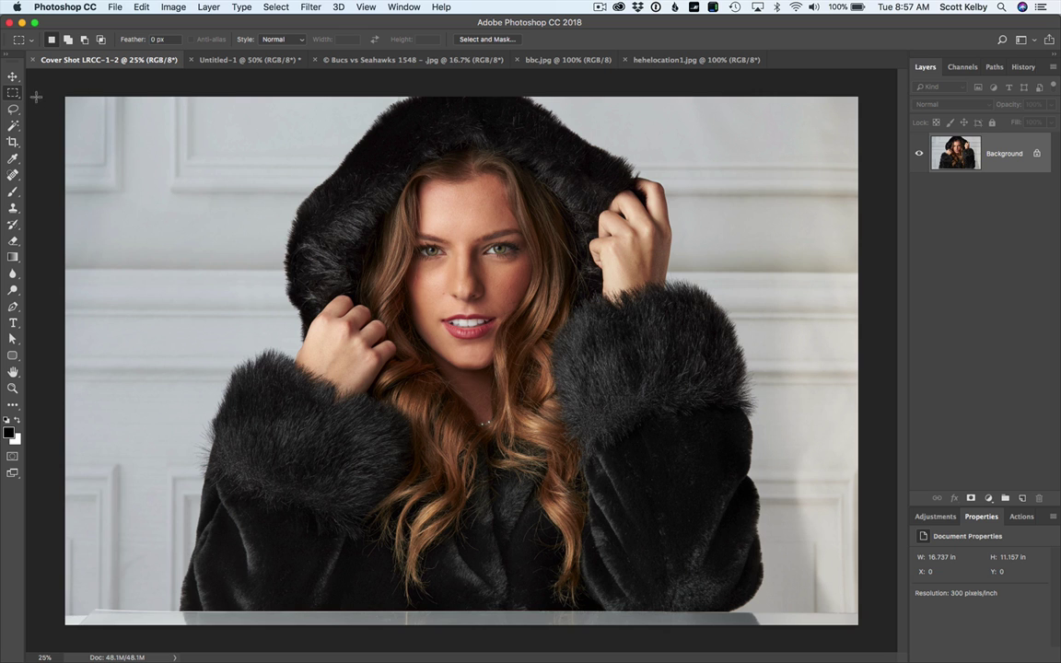
Step: Switch to the Move tool and zoom in on the hooded-coat photo's fur detail
left_click(12, 76)
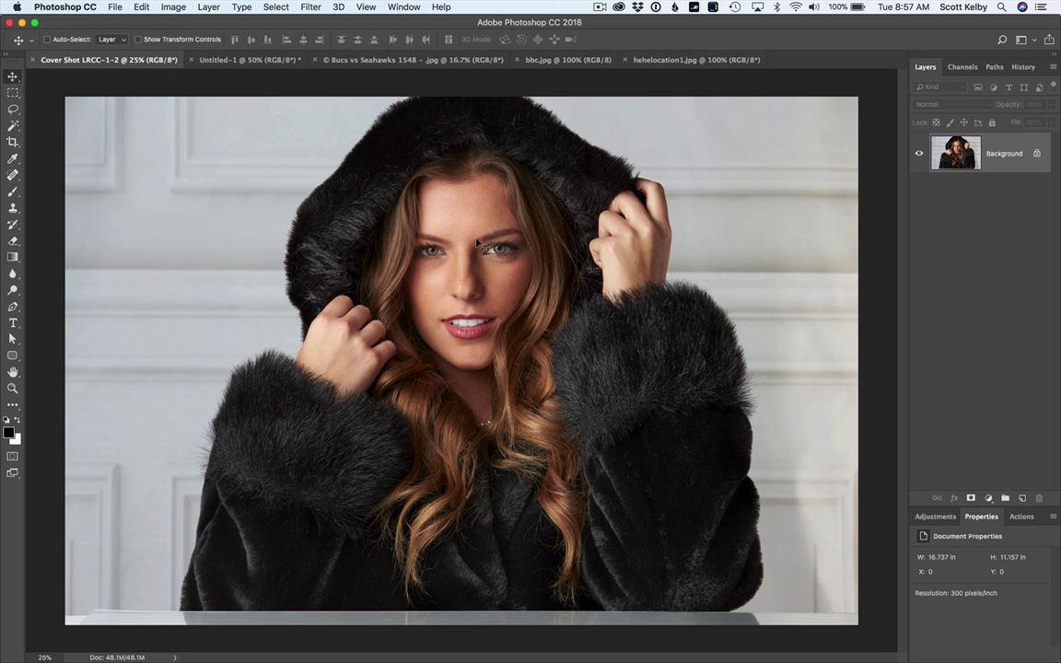
left_click(260, 60)
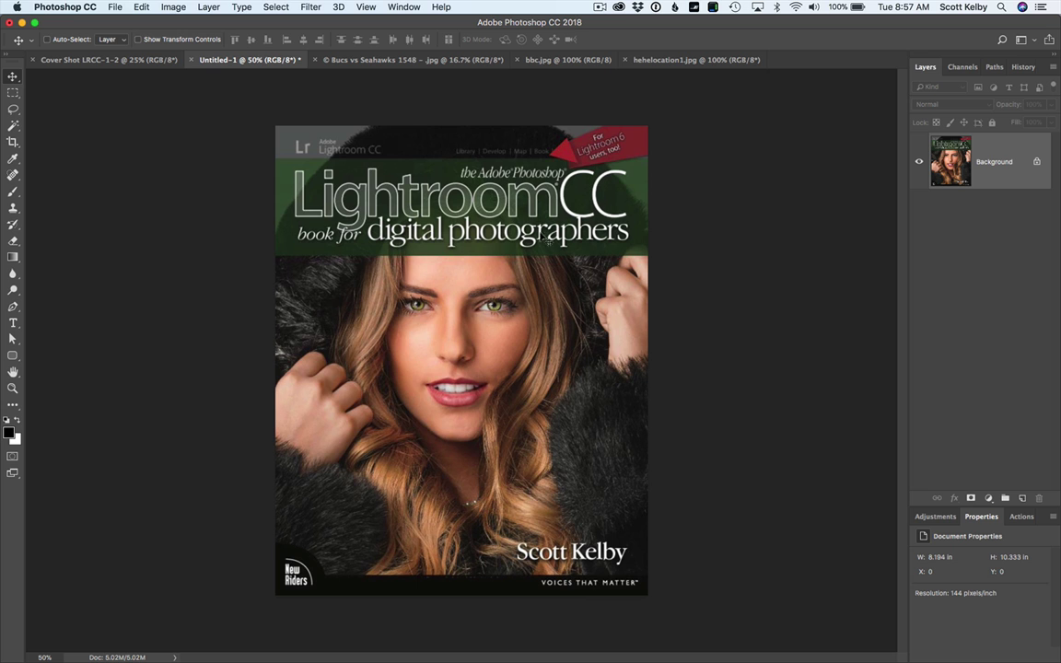
left_click(121, 59)
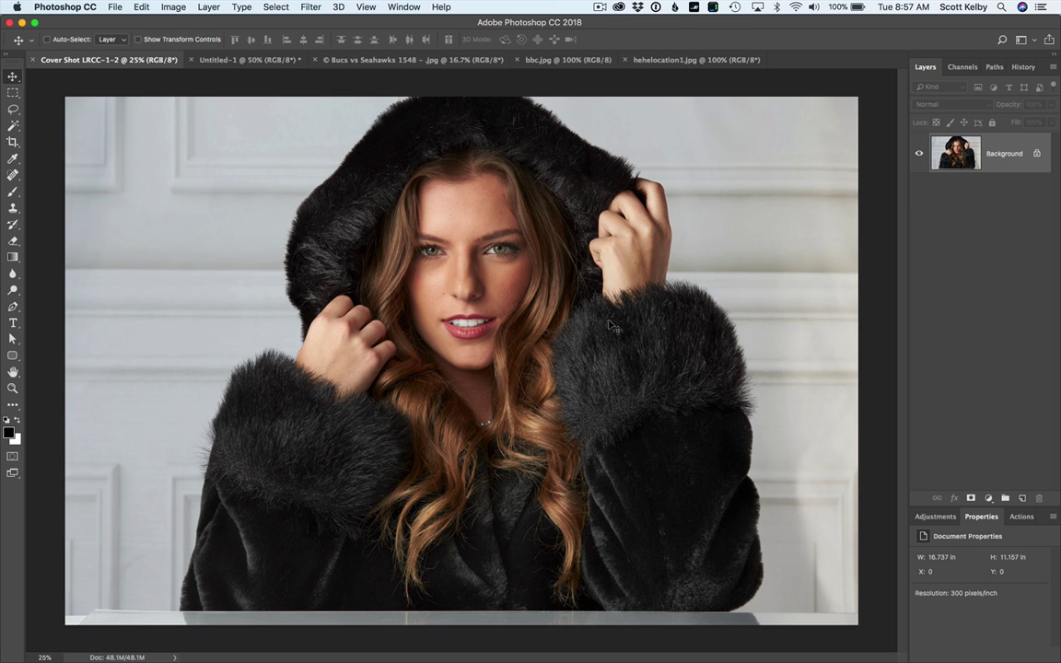
key("super+equal")
key("super+equal")
key("super+equal")
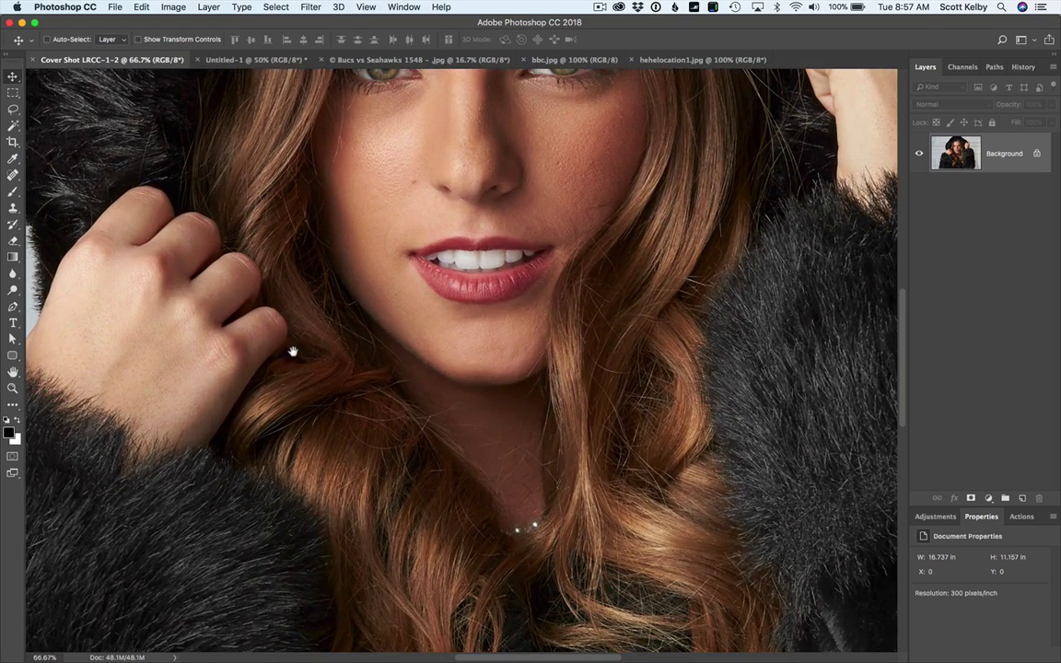
left_click_drag(381, 326, 742, 327)
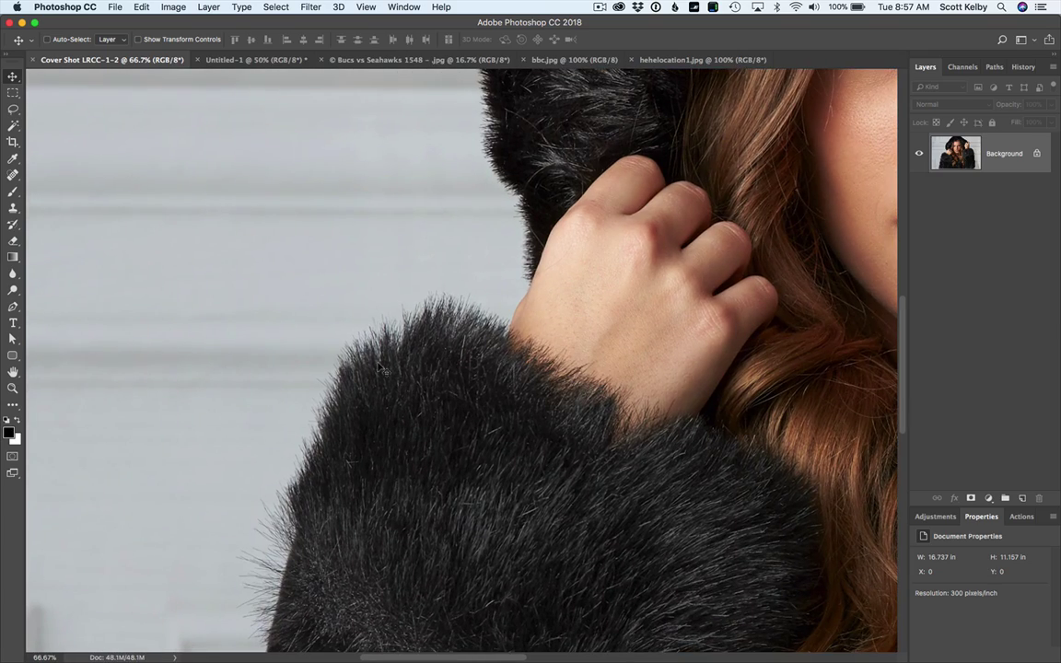
key("super+minus")
key("super+minus")
key("super+minus")
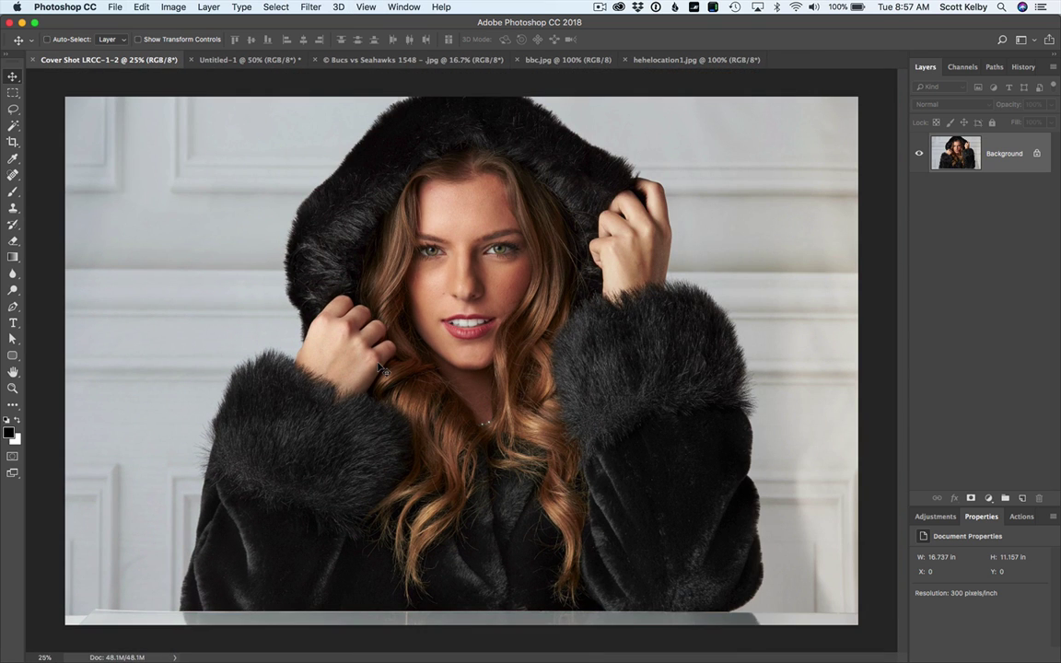
Step: Try selecting the white wall background with the Magic Wand, then deselect it
left_click(14, 119, "alt")
left_click(221, 242)
left_click(746, 180, "shift")
left_click(791, 368, "shift")
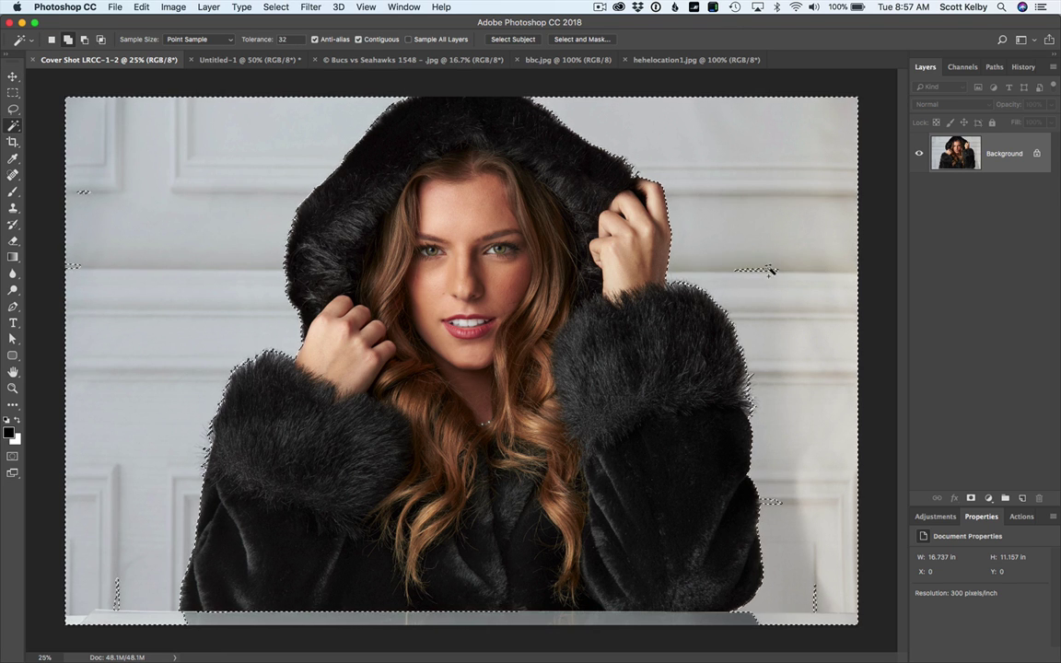
key("super+d")
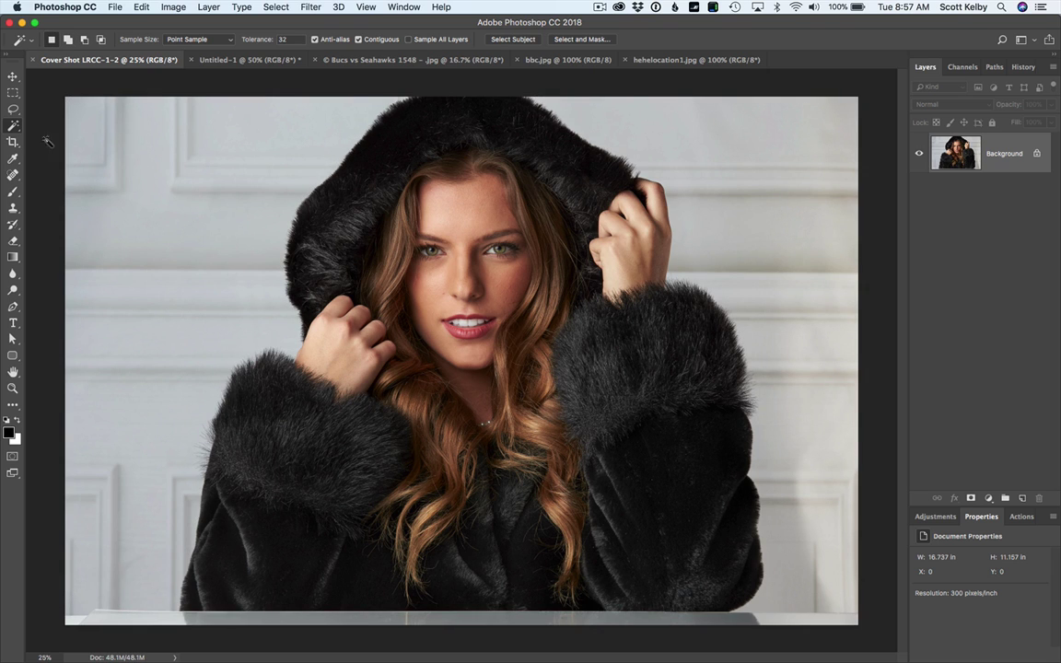
Step: Try painting a Quick Selection over the coat, hood and hand, then deselect
left_click_drag(13, 126, 72, 120)
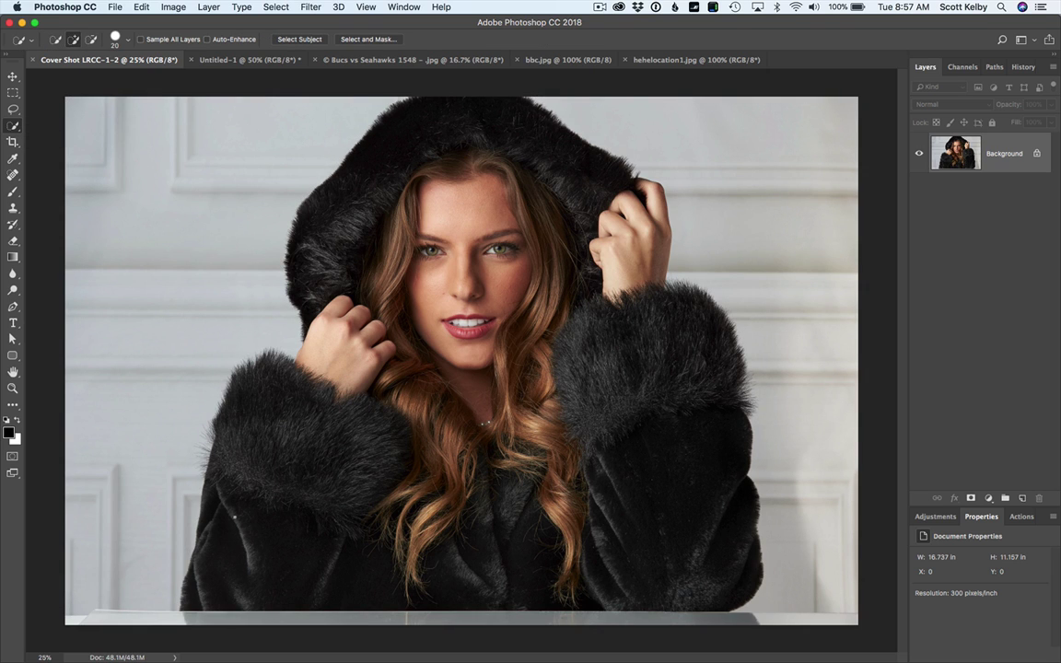
left_click_drag(206, 606, 261, 442)
mouse_move(314, 416)
left_mouse_down()
mouse_move(330, 327)
mouse_move(315, 249)
mouse_move(365, 214)
mouse_move(389, 171)
mouse_move(428, 150)
mouse_move(491, 159)
mouse_move(533, 184)
mouse_move(574, 236)
mouse_move(428, 366)
mouse_move(529, 469)
mouse_move(579, 382)
mouse_move(674, 456)
left_mouse_up()
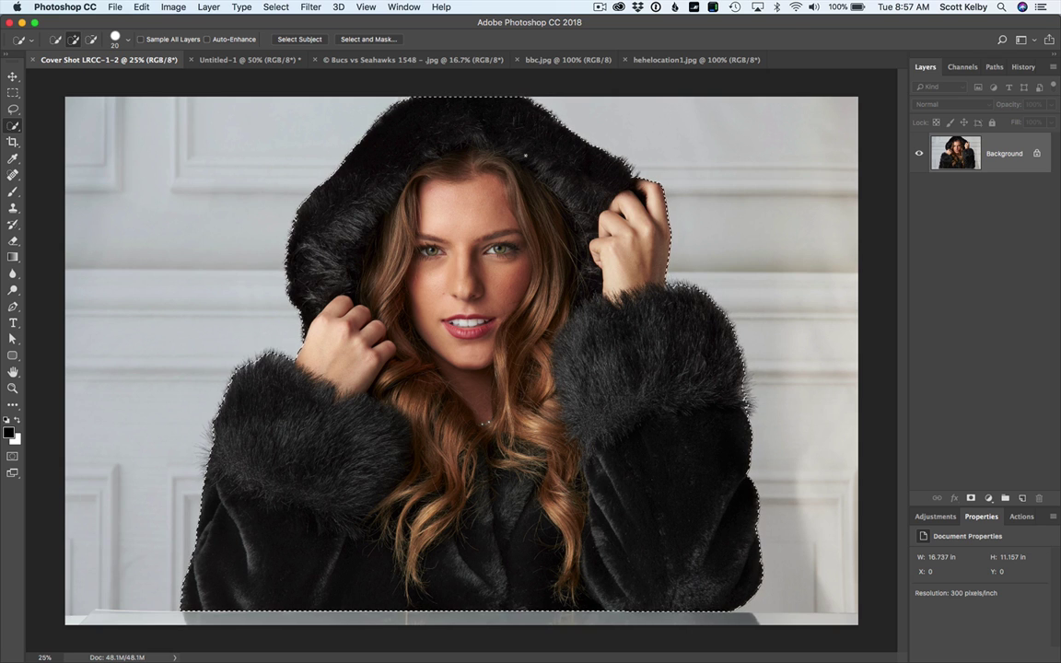
key("super+d")
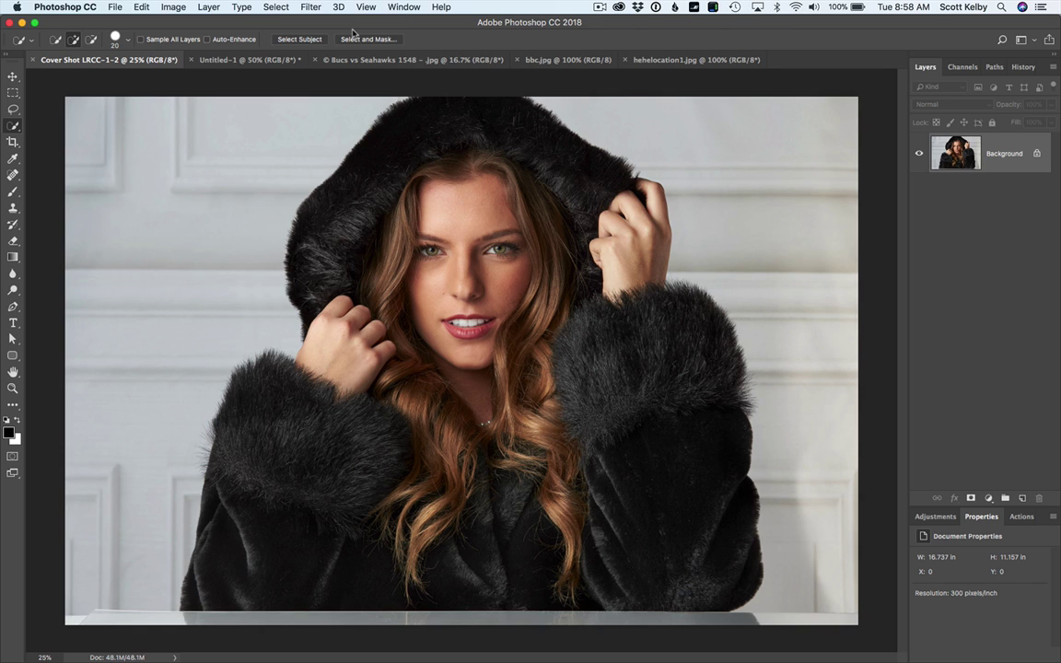
Step: Select the woman automatically with Select Subject and open Select and Mask
left_click(13, 108)
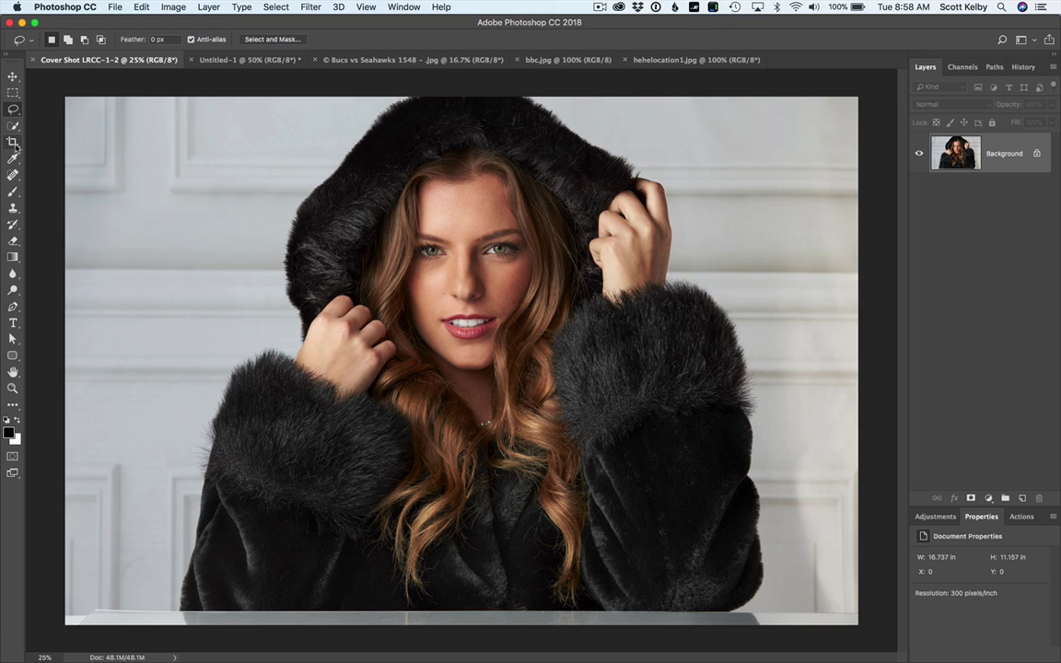
left_click(12, 125)
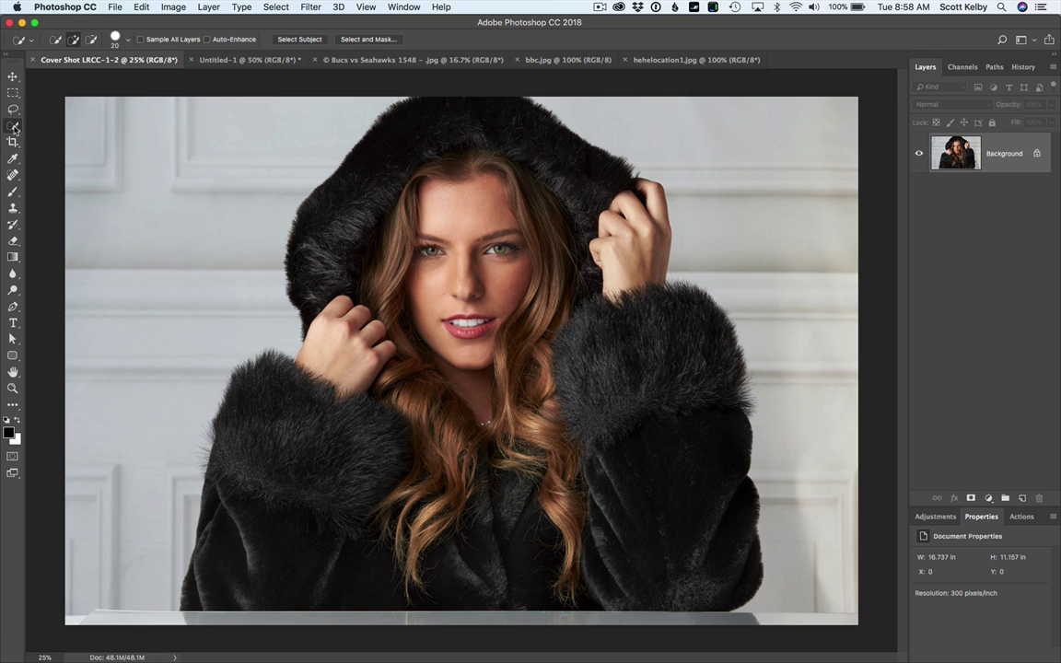
left_click(312, 40)
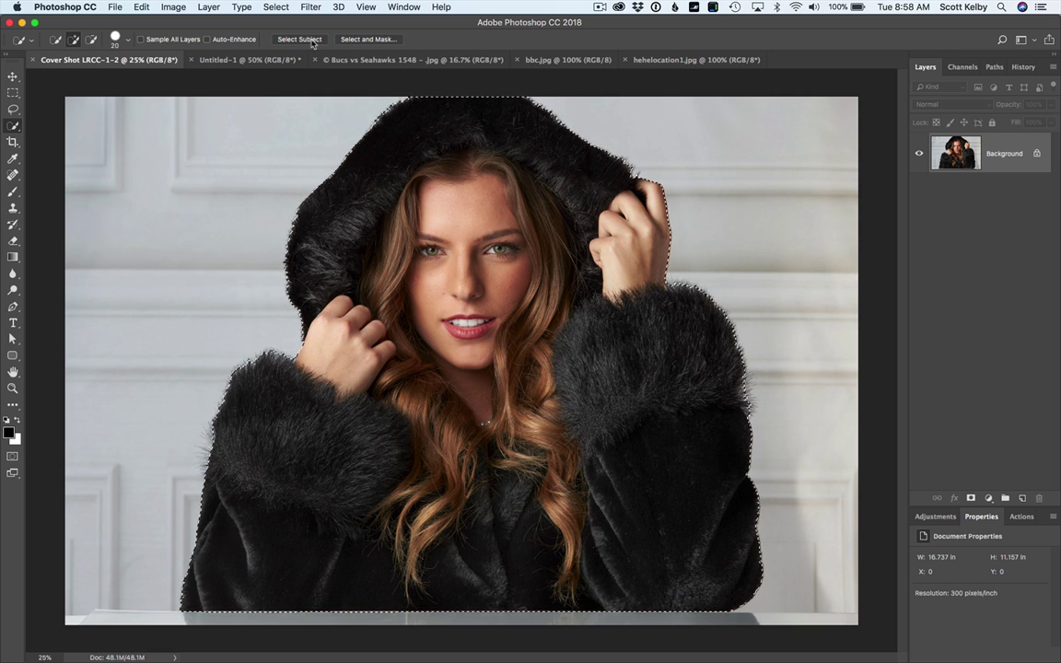
left_click(367, 39)
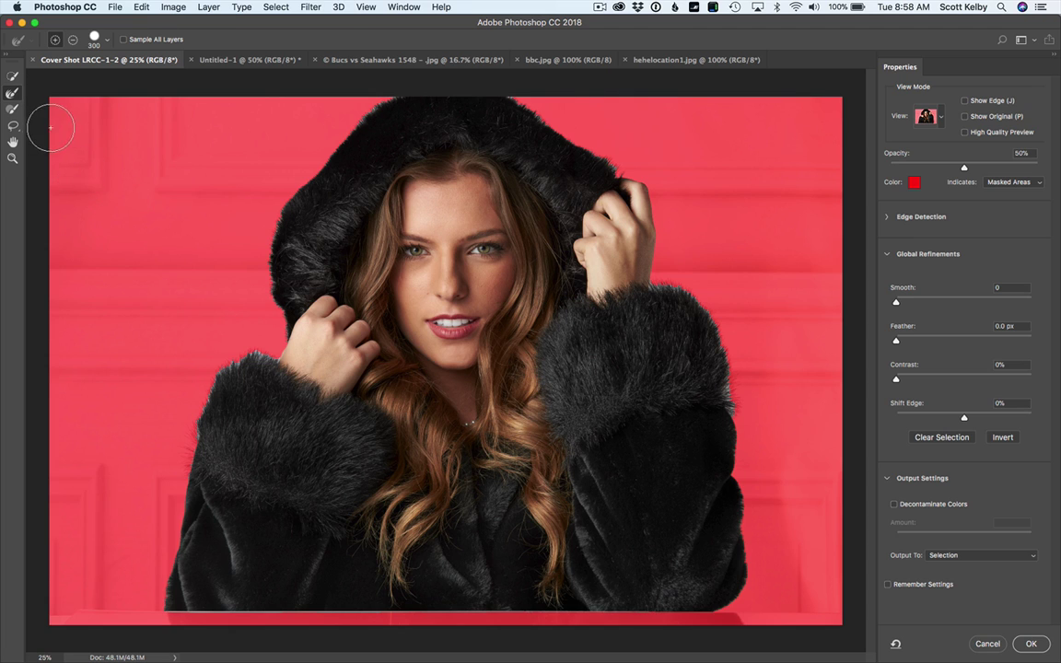
Step: Refine the mask along the left sleeve's fur and the hood's left and top fur edges
key("super+plus")
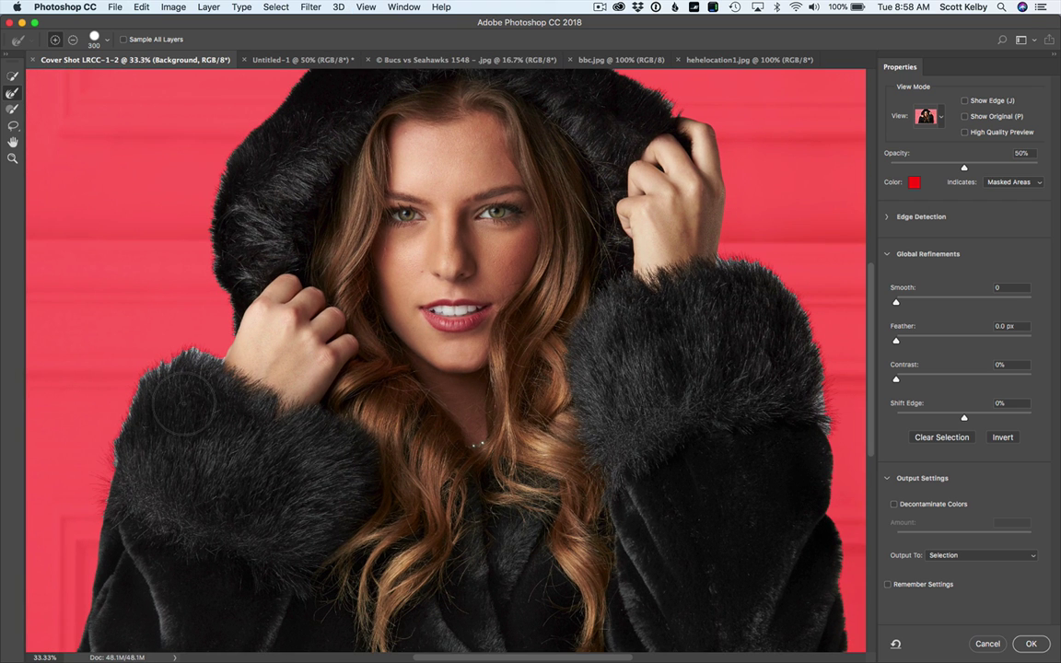
mouse_move(116, 402)
left_mouse_down()
mouse_move(138, 357)
mouse_move(199, 325)
mouse_move(213, 335)
mouse_move(178, 246)
mouse_move(187, 183)
mouse_move(189, 211)
left_mouse_up()
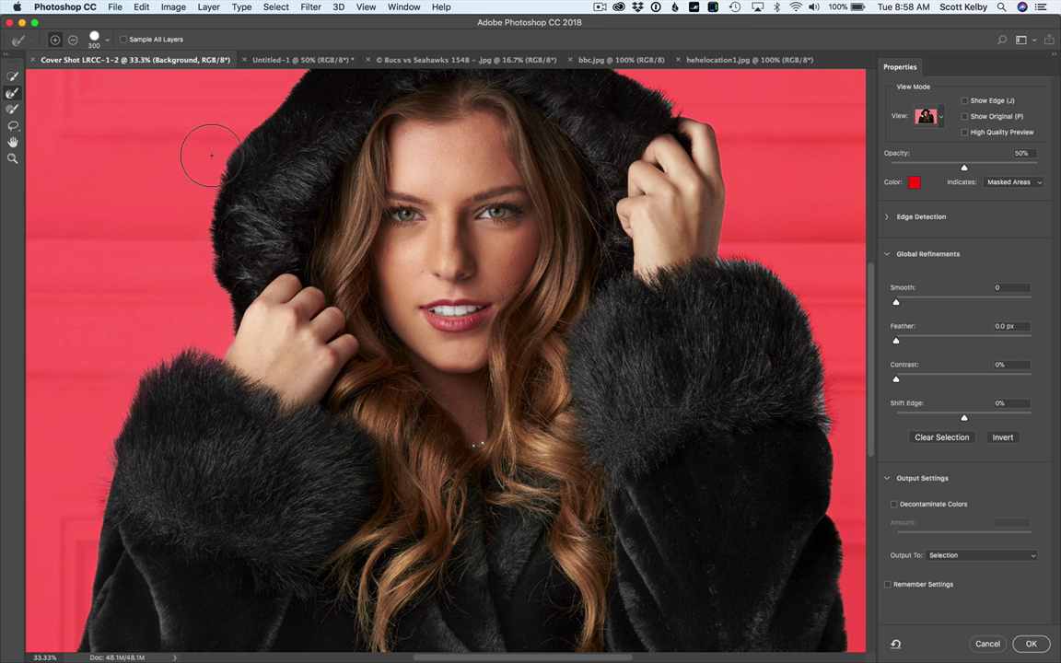
left_click_drag(218, 118, 170, 301)
left_click_drag(221, 249, 318, 168)
mouse_move(577, 163)
left_mouse_down()
mouse_move(512, 170)
mouse_move(562, 196)
left_mouse_up()
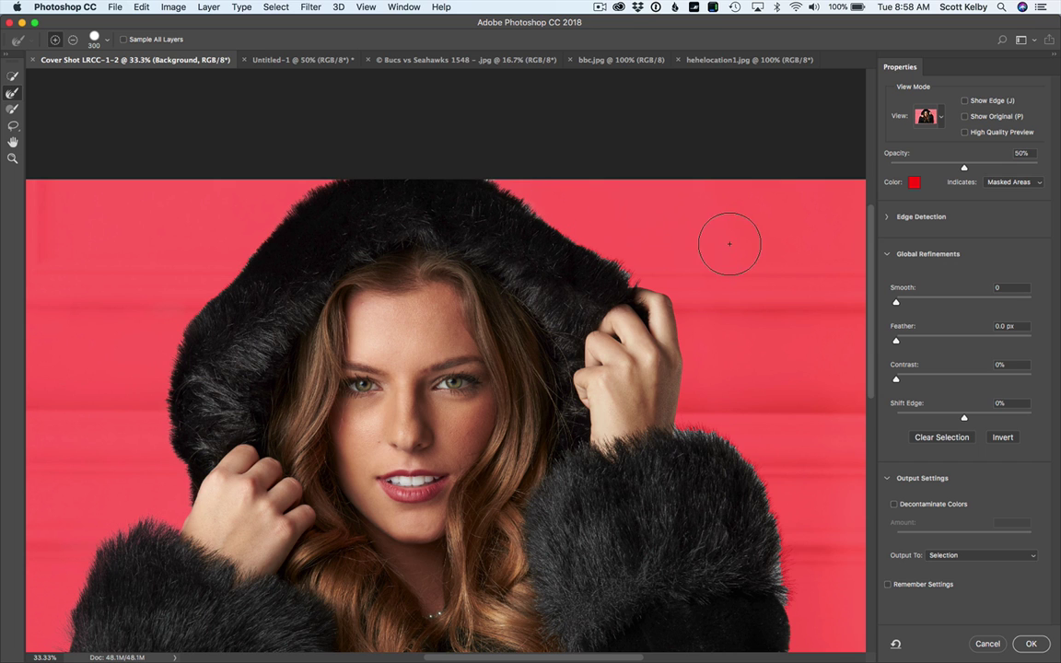
Step: Refine the right sleeve's fur edge near the raised hand and zoom back out
left_click_drag(750, 315, 707, 241)
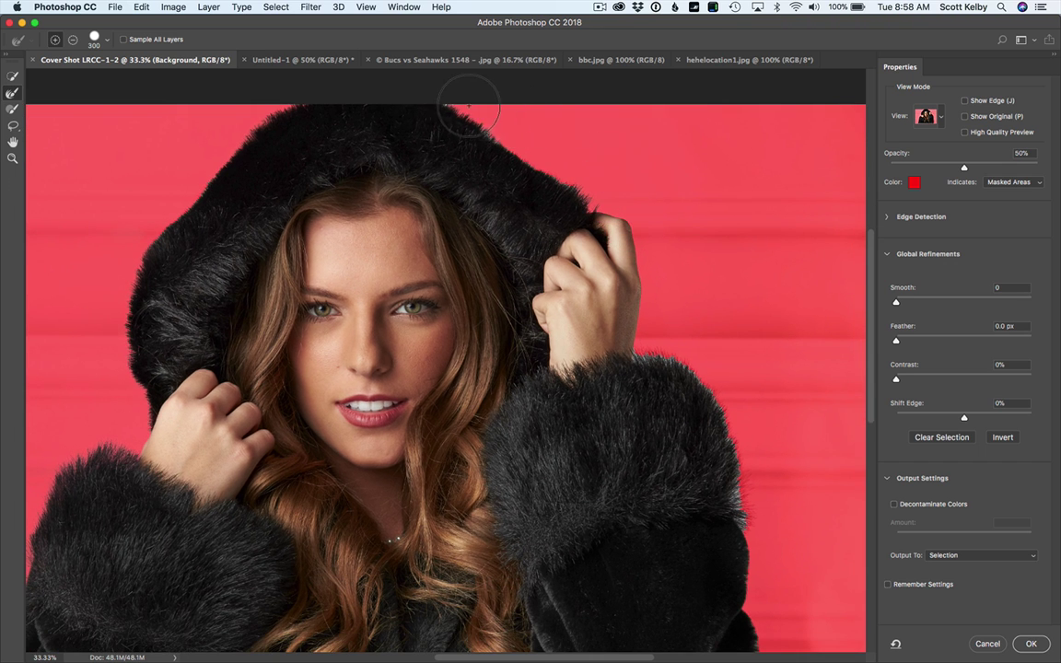
mouse_move(737, 341)
left_mouse_down()
mouse_move(714, 265)
mouse_move(684, 244)
left_mouse_up()
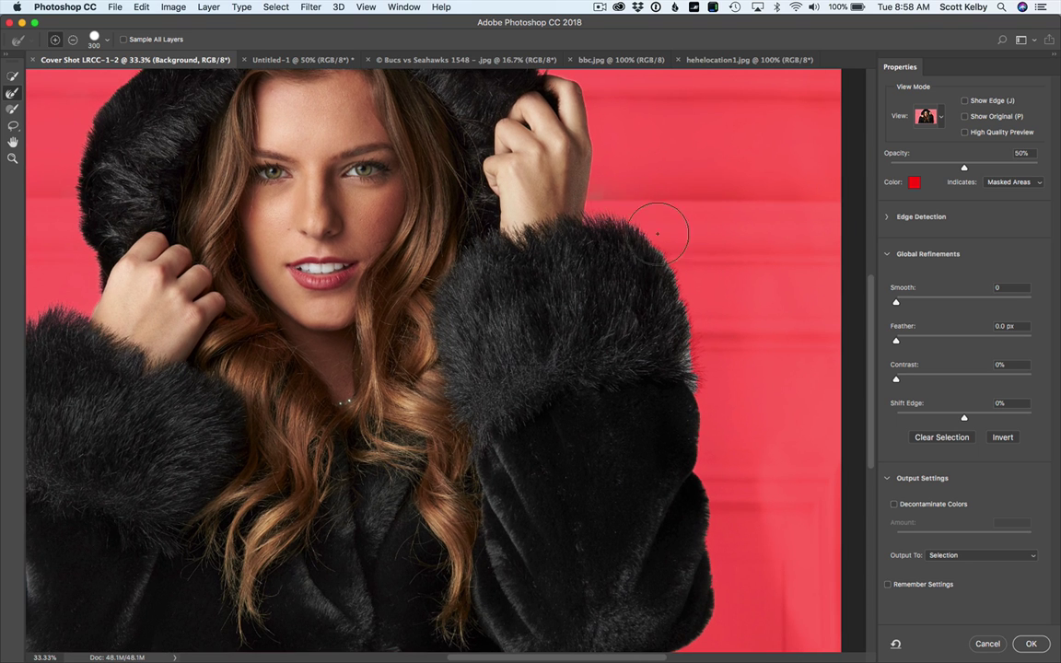
left_click_drag(705, 368, 734, 526)
key("super+minus")
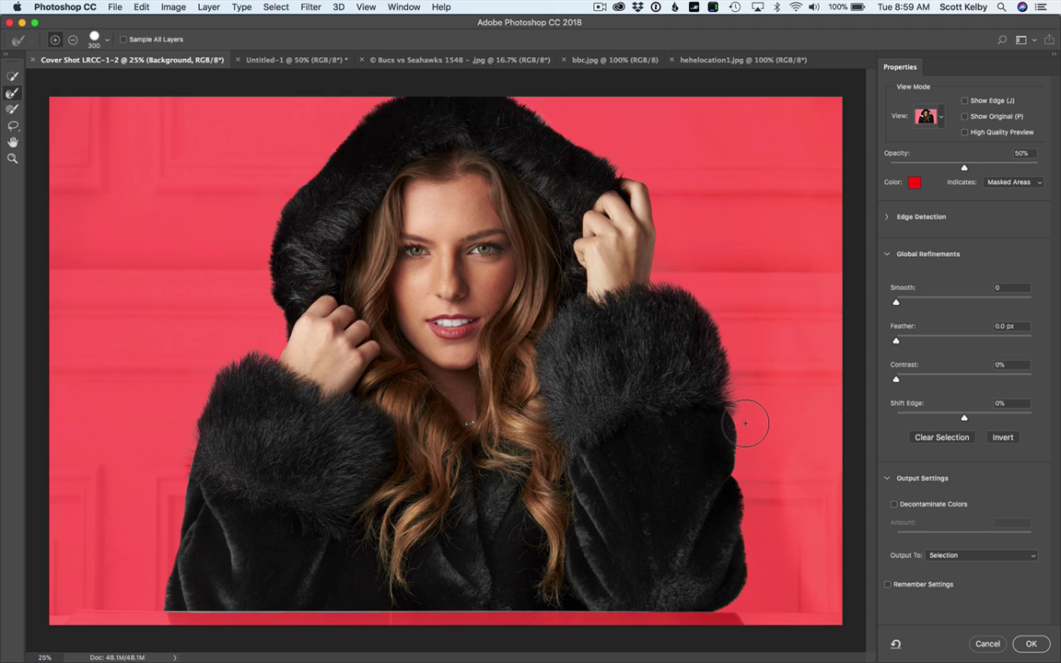
Step: Enable Decontaminate Colors at about half amount and output the cutout to a new layer
left_click(893, 505)
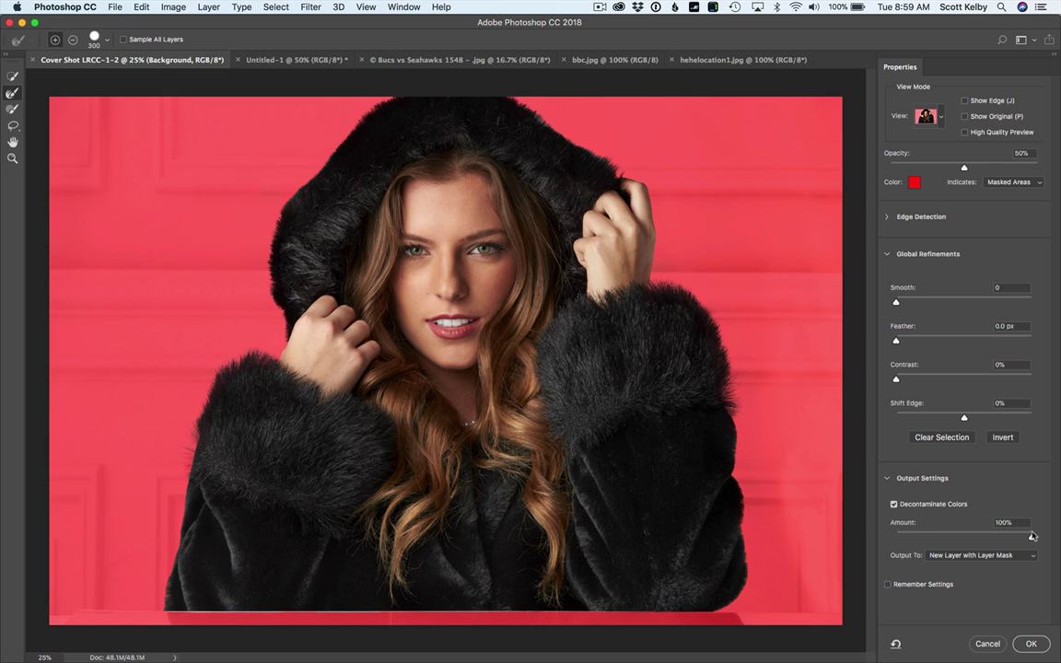
left_click(963, 538)
left_click_drag(963, 540, 1036, 538)
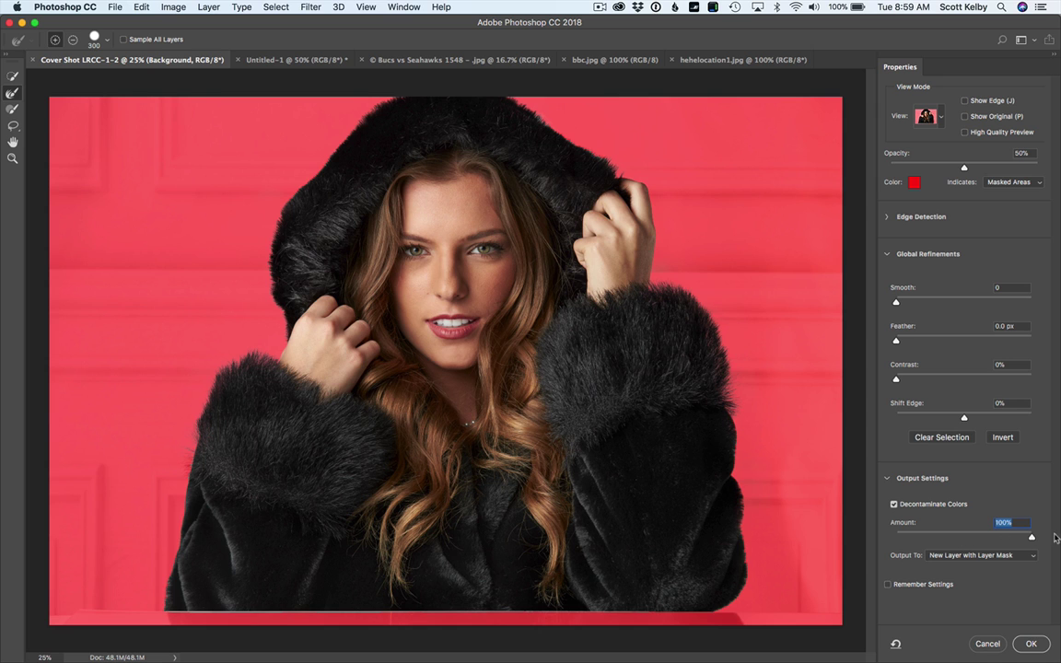
left_click(1003, 555)
left_click(1004, 547)
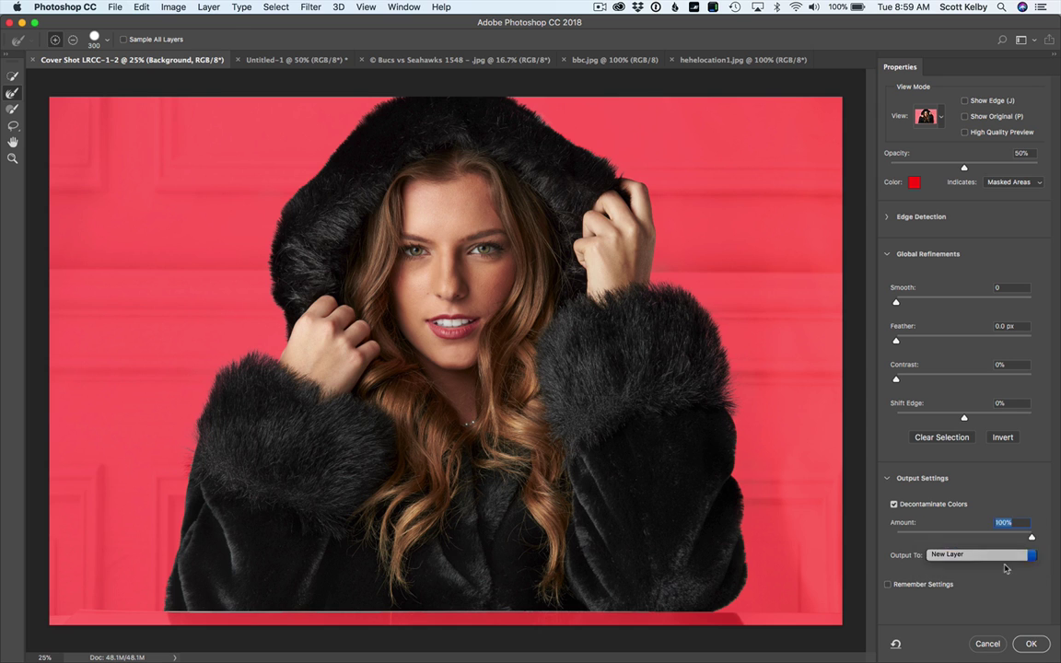
left_click(1028, 644)
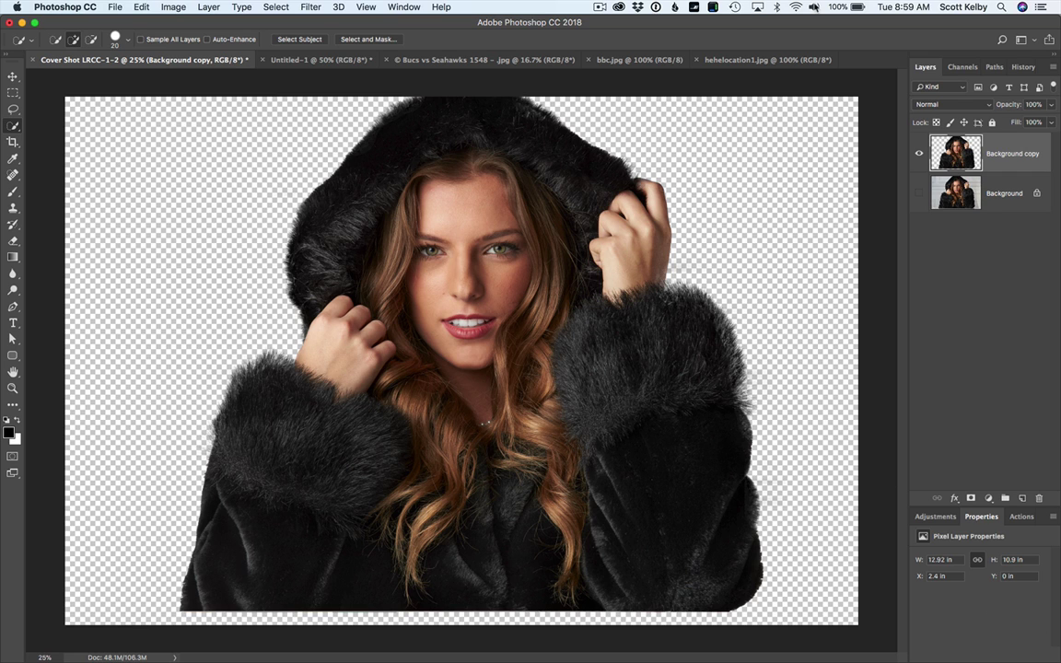
left_click(369, 62)
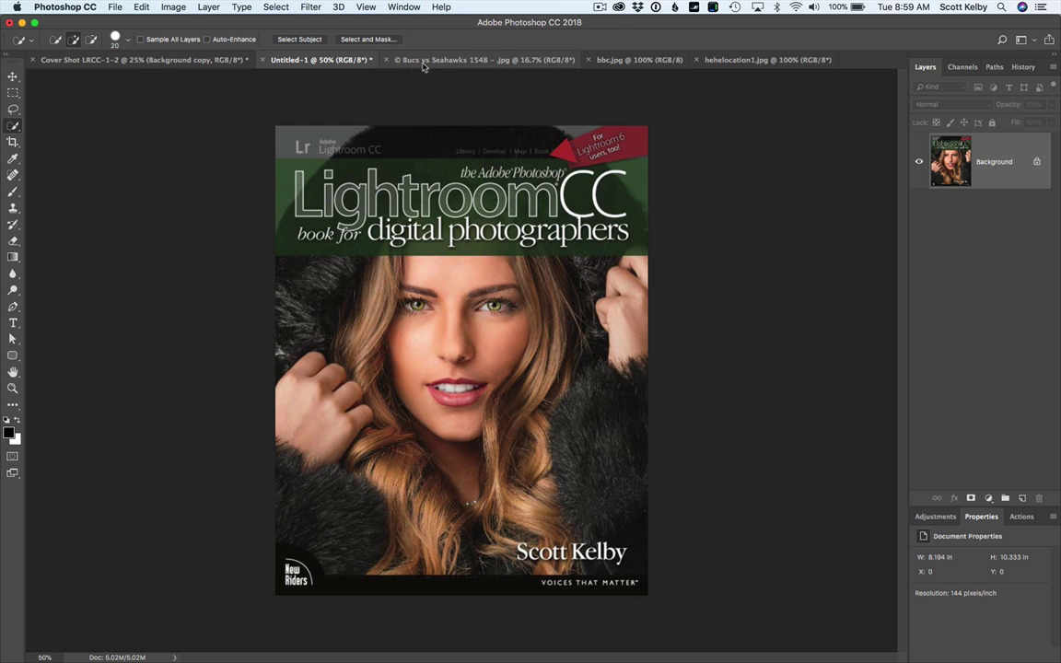
Step: On the Bucs vs Seahawks photo, Select Subject the quarterback, then try refining the facemask and cancel
left_click(428, 61)
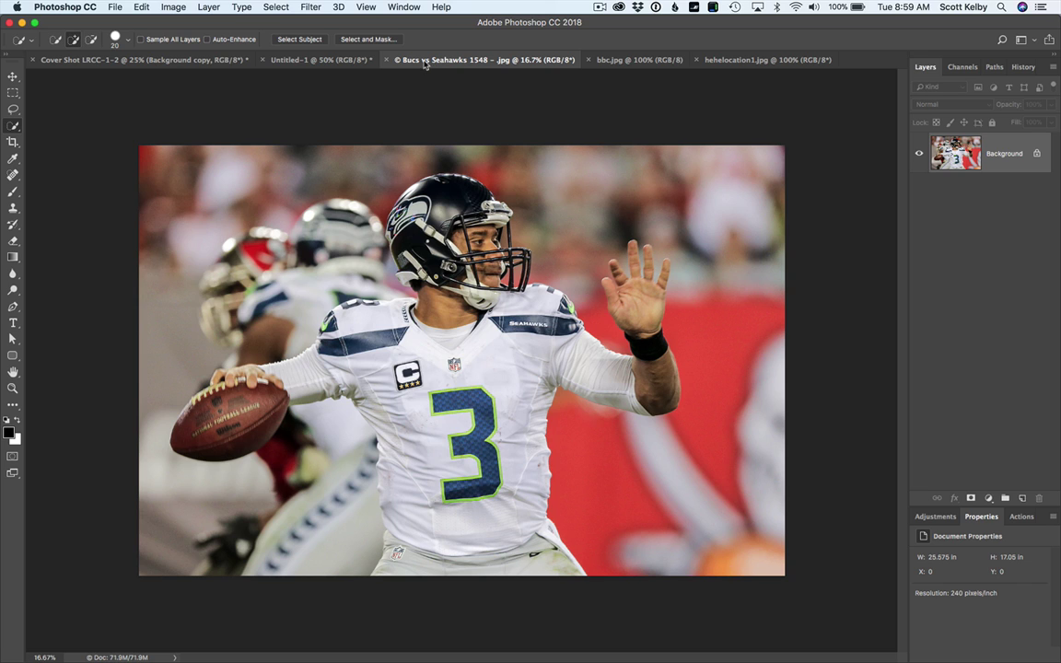
left_click(303, 35)
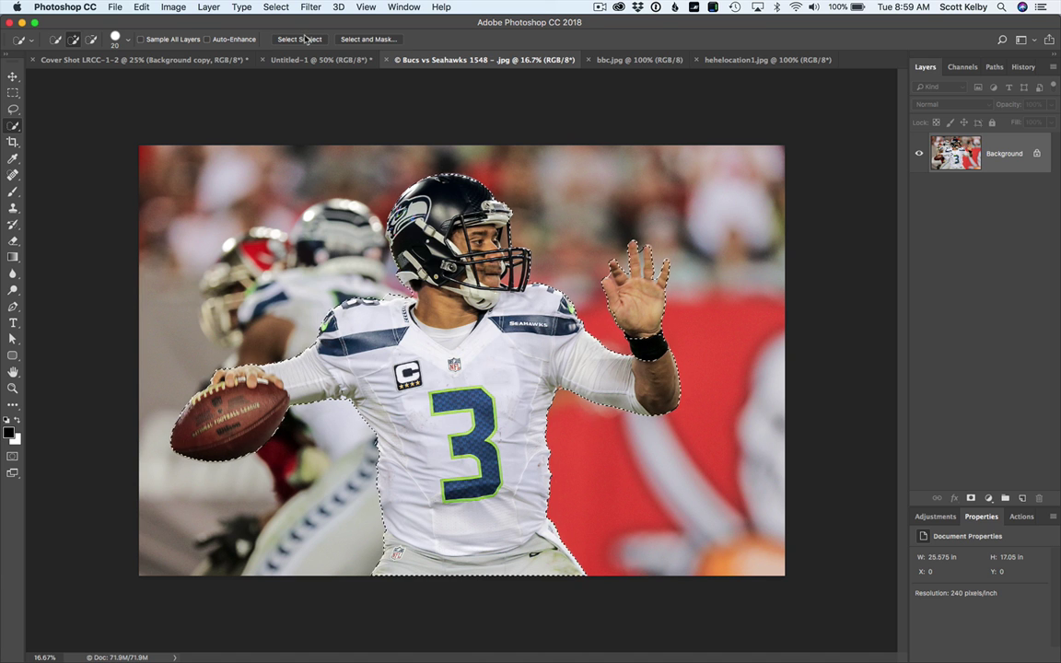
left_click(373, 40)
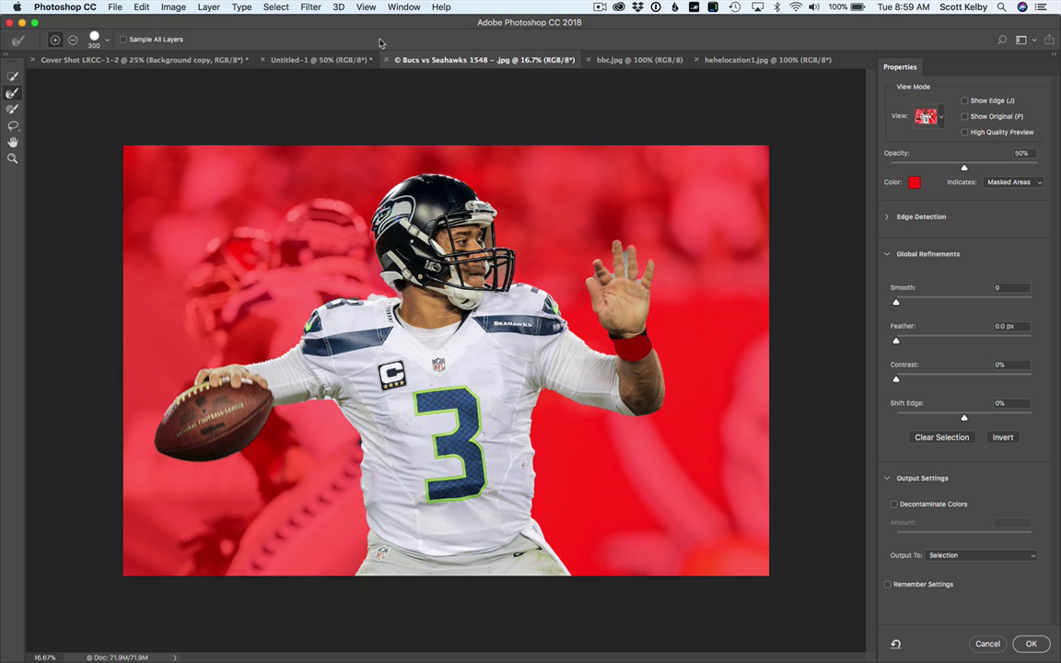
left_click_drag(520, 219, 443, 247)
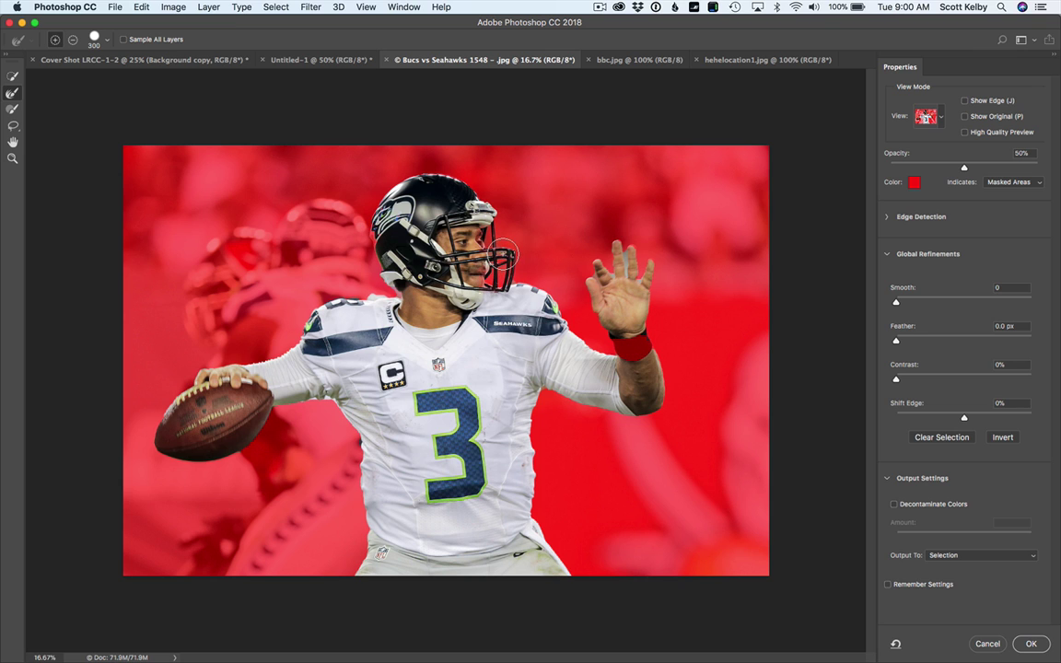
left_click(988, 643)
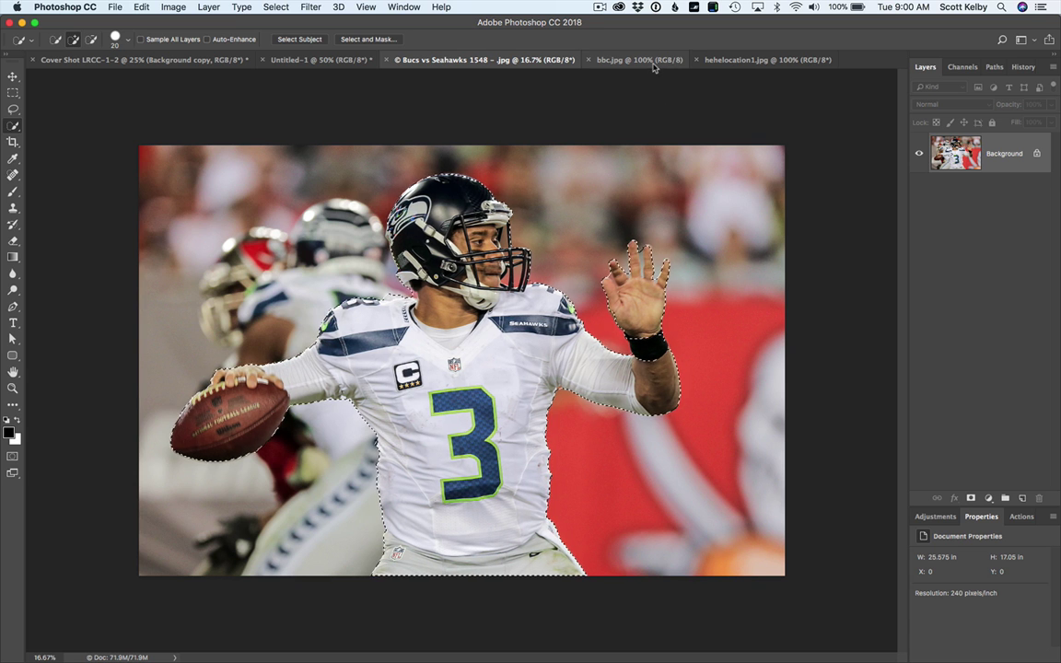
left_click(653, 63)
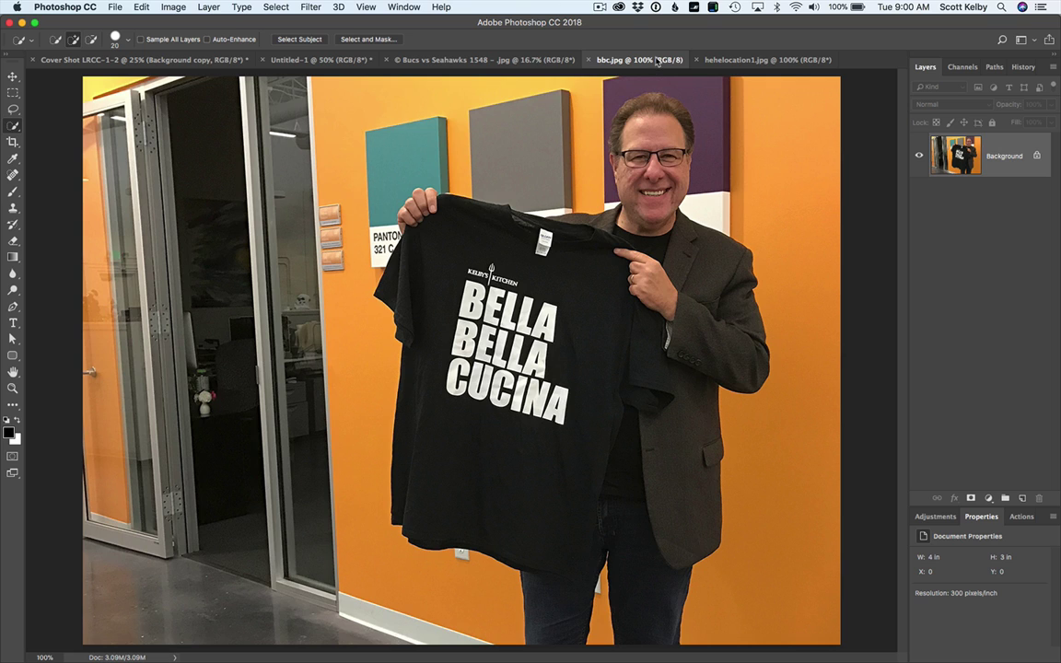
Step: Try Select Subject on bbc.jpg in Select and Mask, cancel, and move to hehelocation1.jpg
left_click(369, 40)
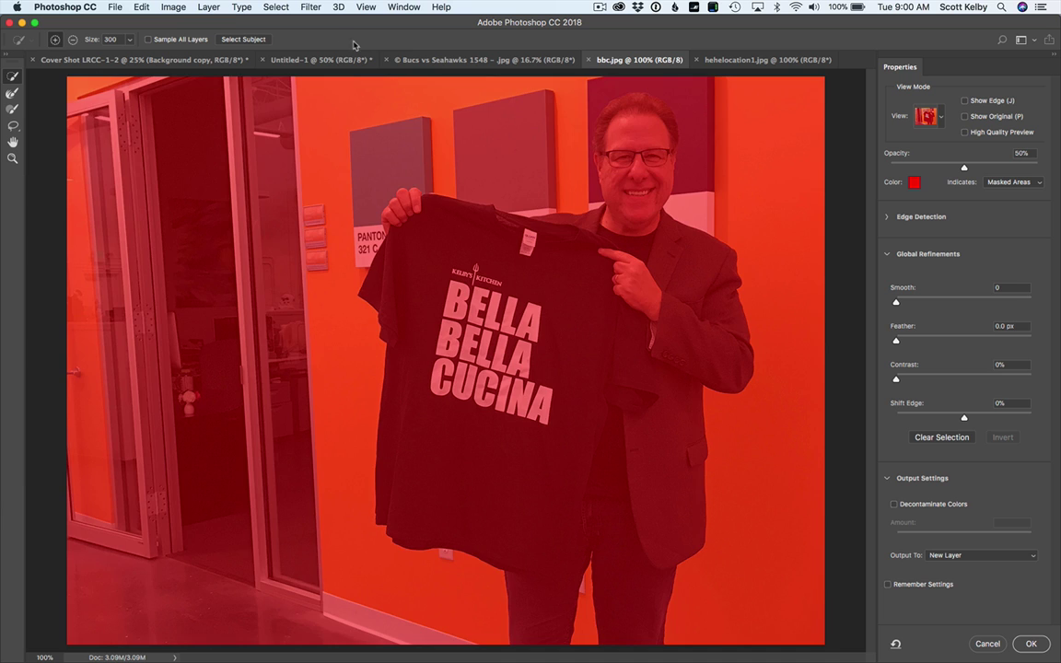
left_click(243, 39)
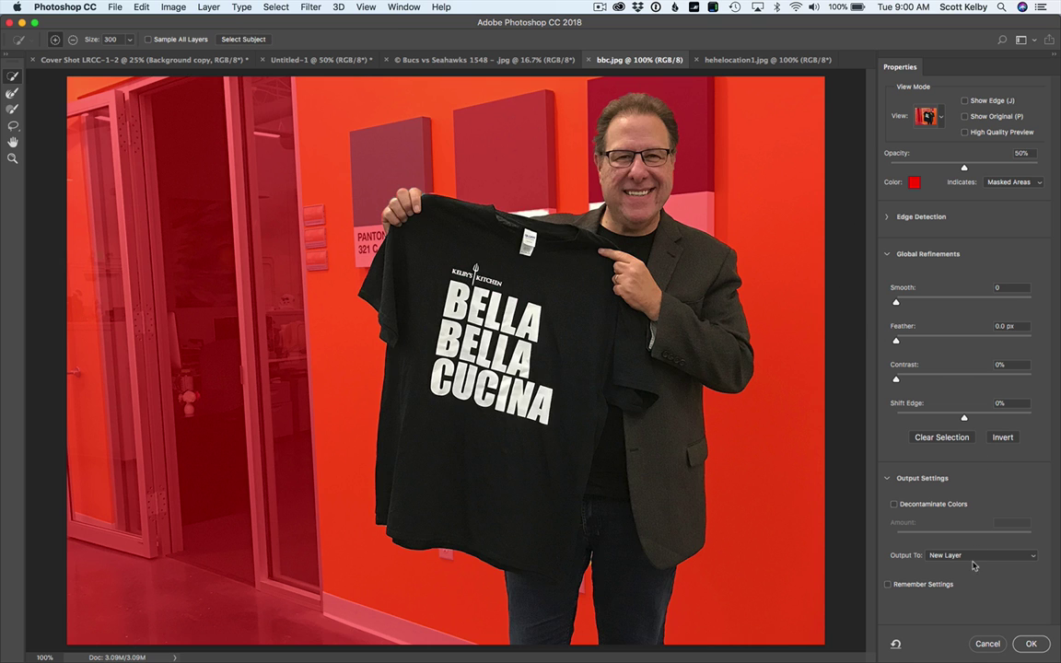
left_click(986, 643)
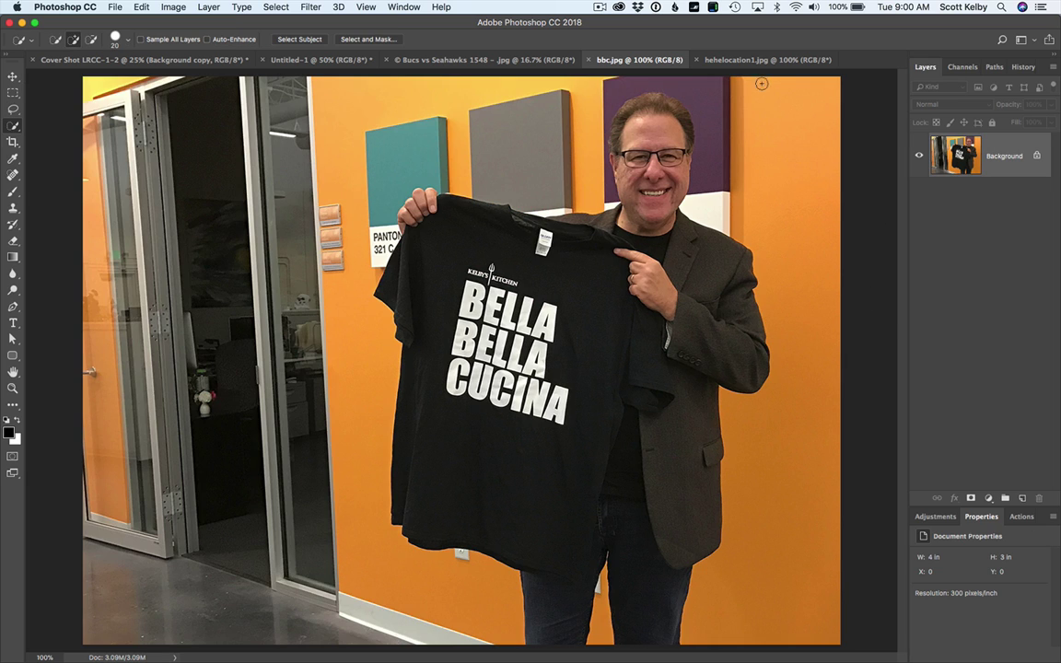
left_click(757, 60)
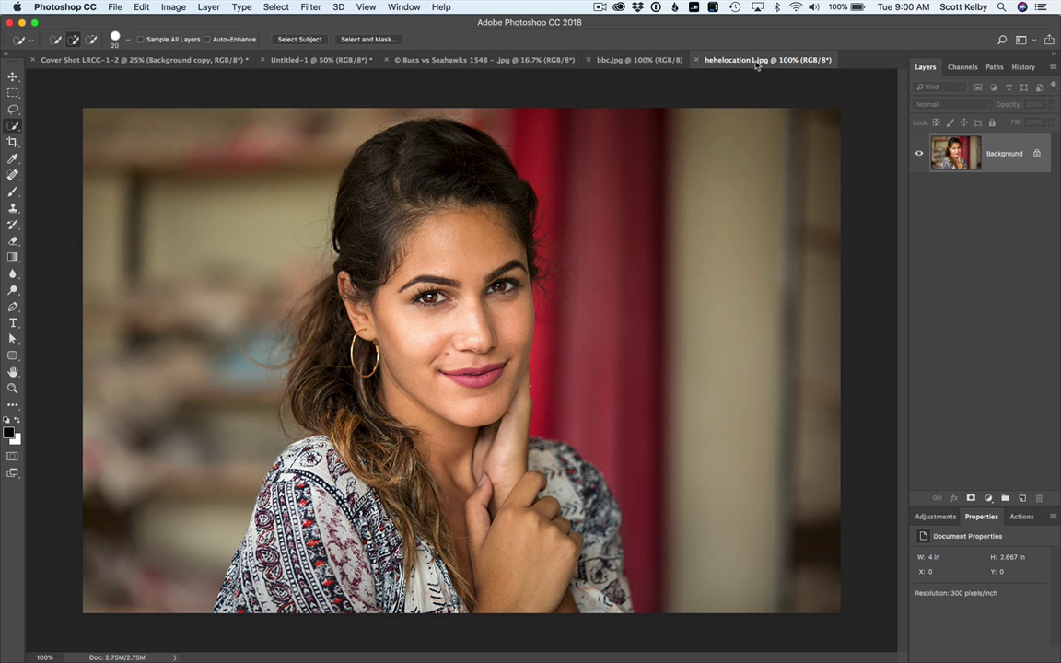
Step: In Select and Mask, Select Subject the woman and refine her left hair edge with a size-60 Refine Edge Brush
left_click(354, 40)
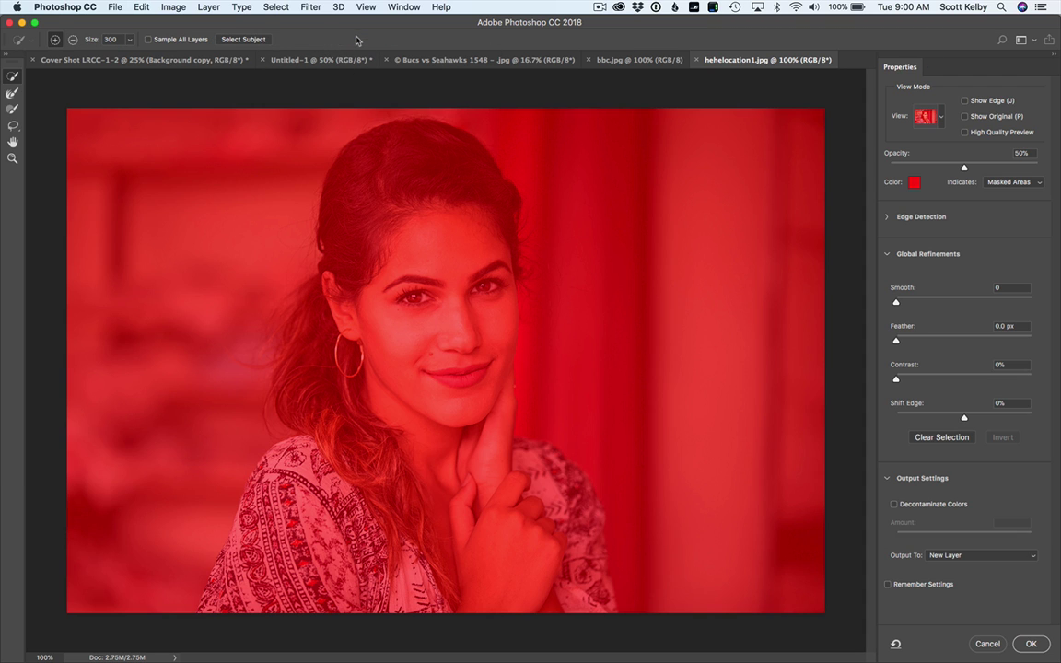
left_click(246, 37)
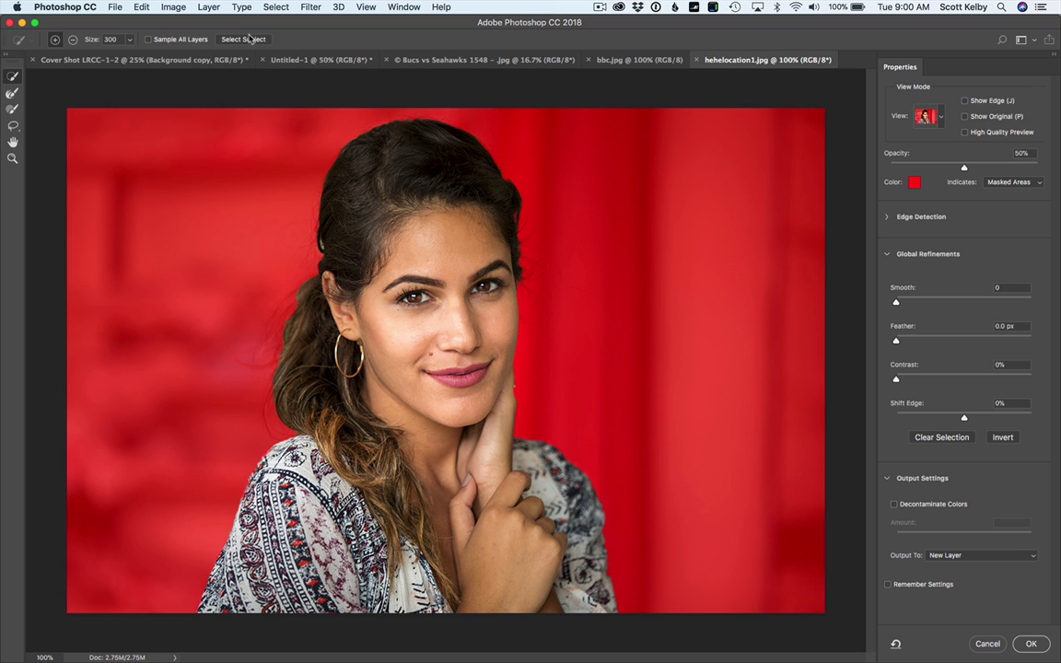
left_click(12, 93)
key("bracketleft")
key("bracketleft")
key("bracketleft")
key("bracketleft")
key("bracketleft")
key("bracketleft")
key("bracketleft")
left_click_drag(287, 293, 276, 431)
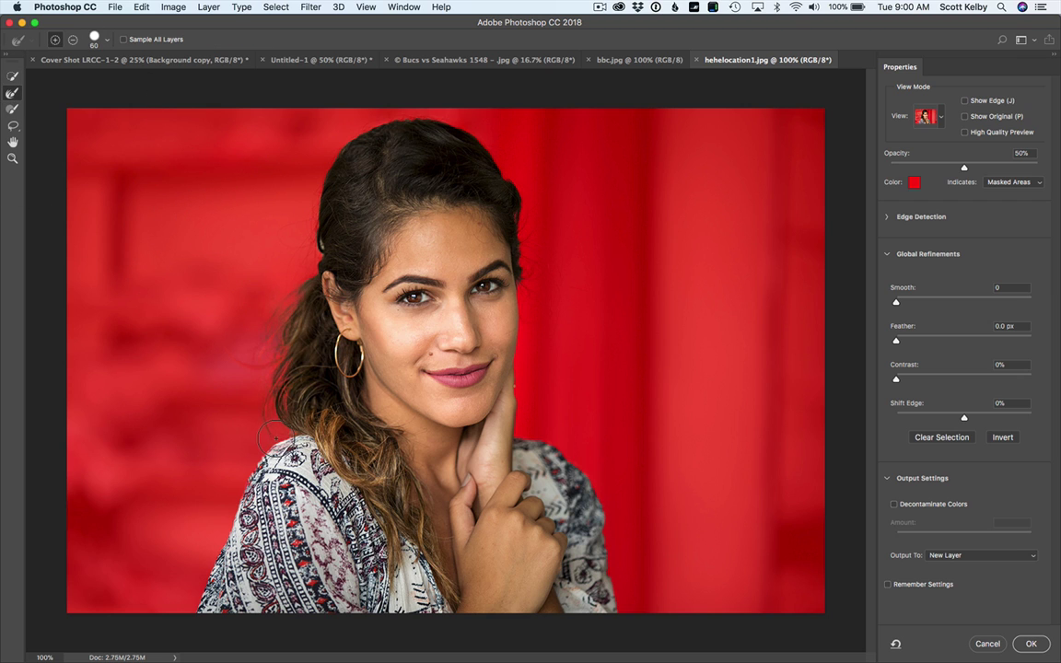